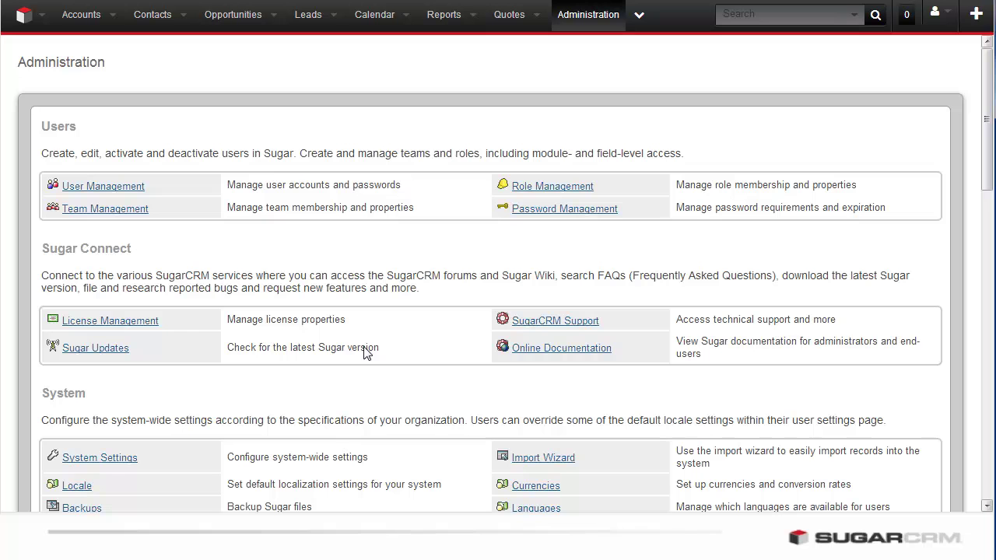
Open Workflow Management from the administration page's developer tools and start a new workflow definition.
{"action": "left_click", "coordinate": [989, 325]}
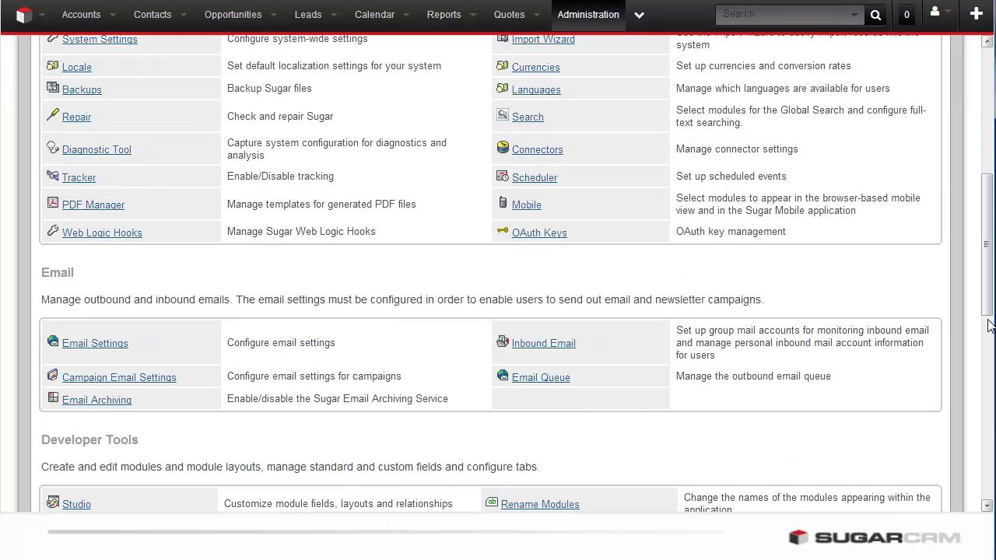
{"action": "left_click", "coordinate": [988, 413]}
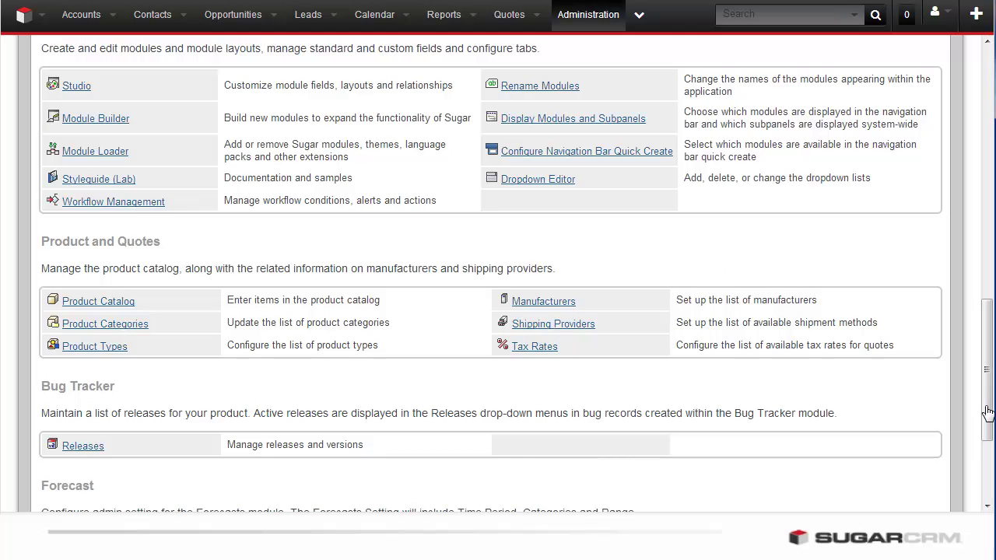
{"action": "left_click", "coordinate": [128, 203]}
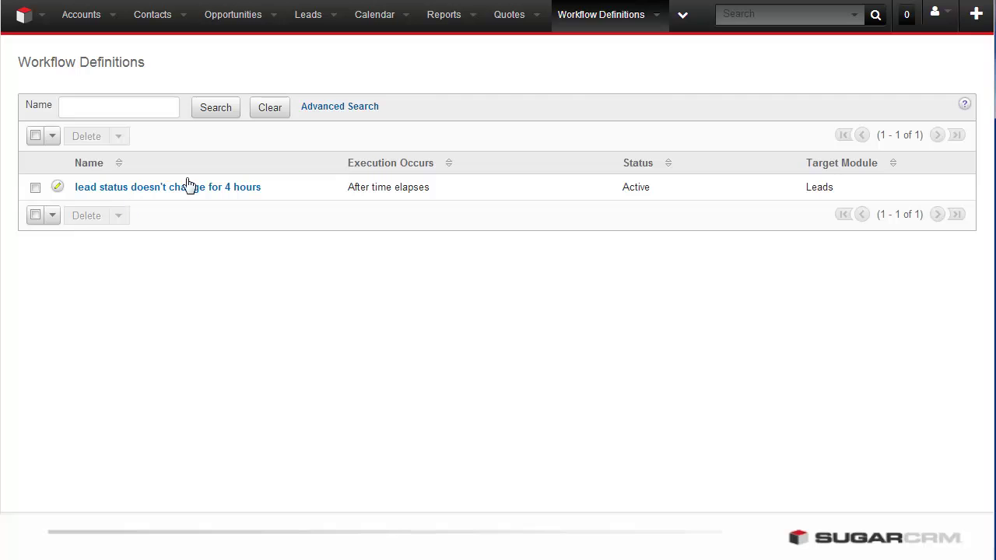
{"action": "left_click", "coordinate": [657, 19]}
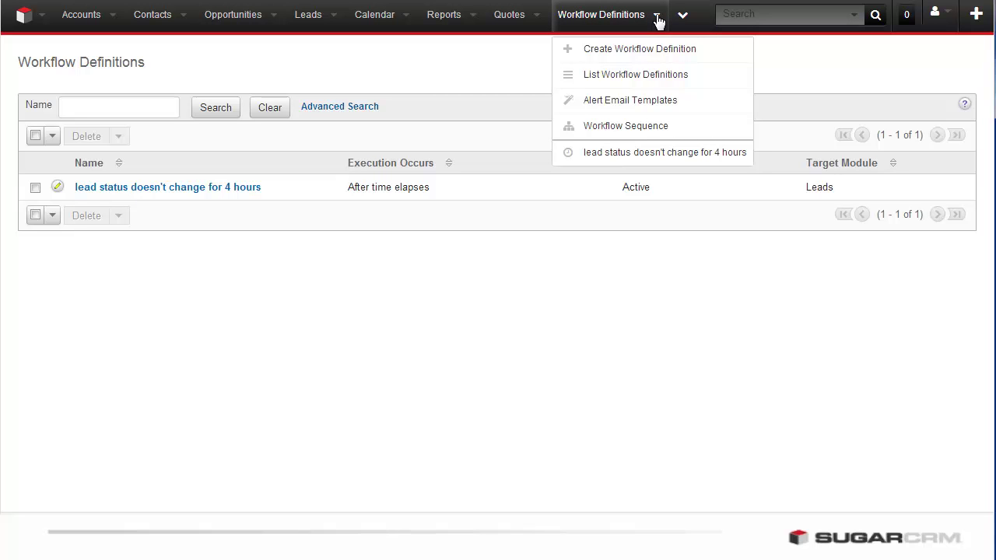
{"action": "left_click", "coordinate": [623, 48]}
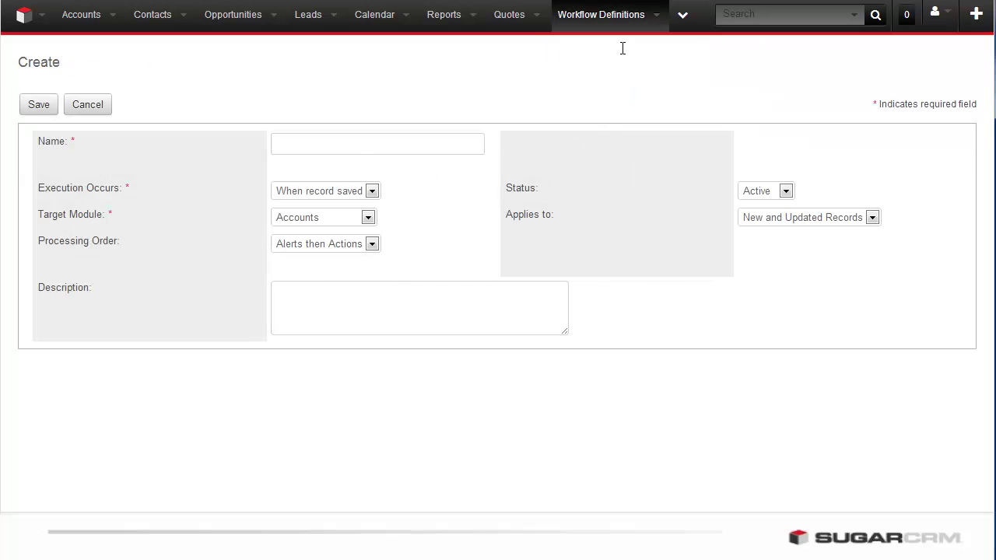
Name the workflow "Customer has moved: Create a call record".
{"action": "left_click", "coordinate": [356, 145]}
{"action": "type", "text": "Customer has mo"}
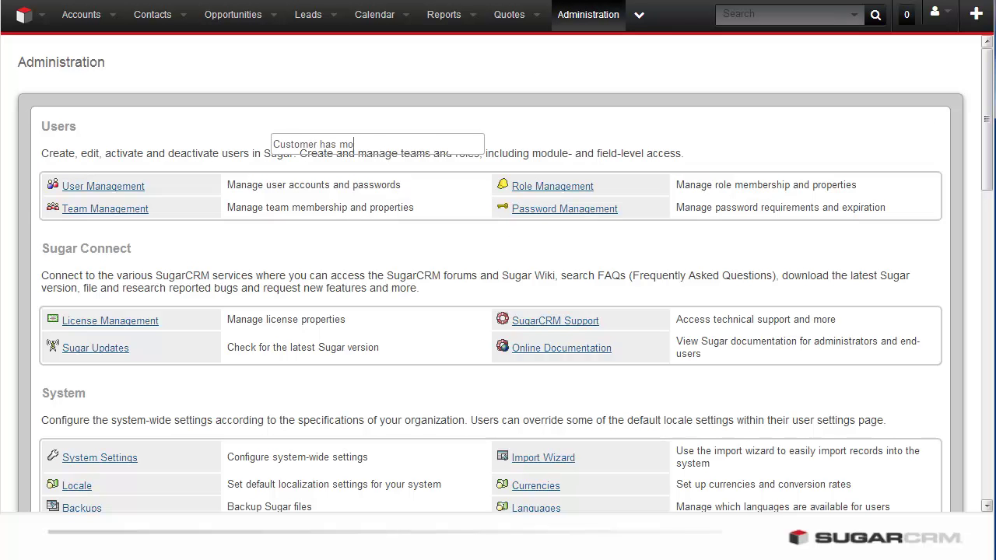
{"action": "type", "text": "ved: Create a call record"}
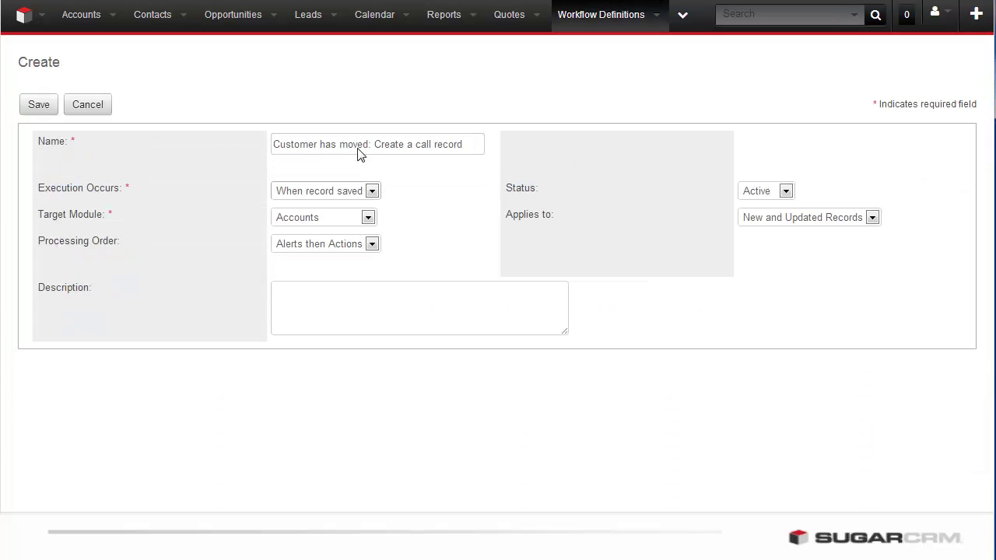
Keep the workflow's execution at "When record saved" and its target module at Accounts.
{"action": "left_click", "coordinate": [323, 193]}
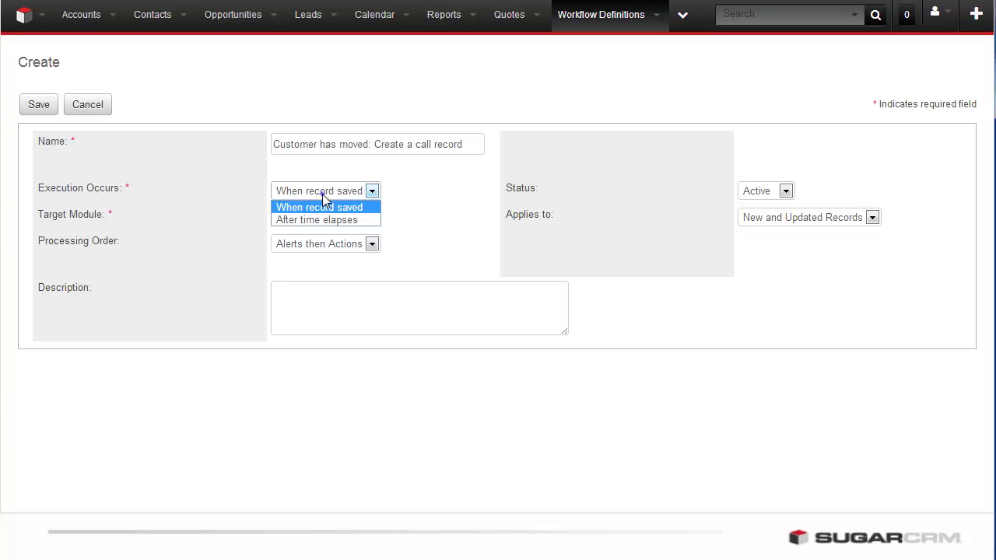
{"action": "left_click", "coordinate": [322, 193]}
{"action": "left_click", "coordinate": [313, 219]}
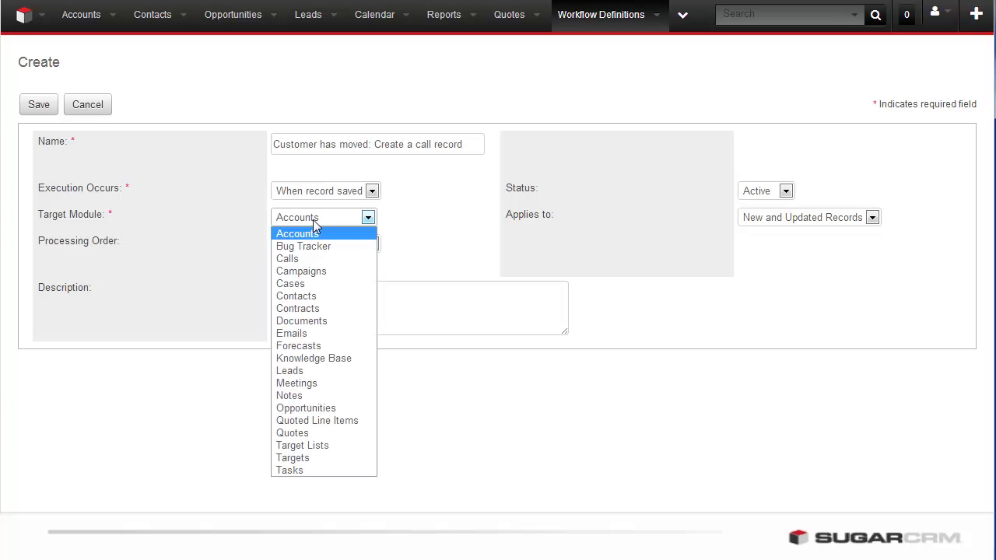
{"action": "left_click", "coordinate": [313, 221]}
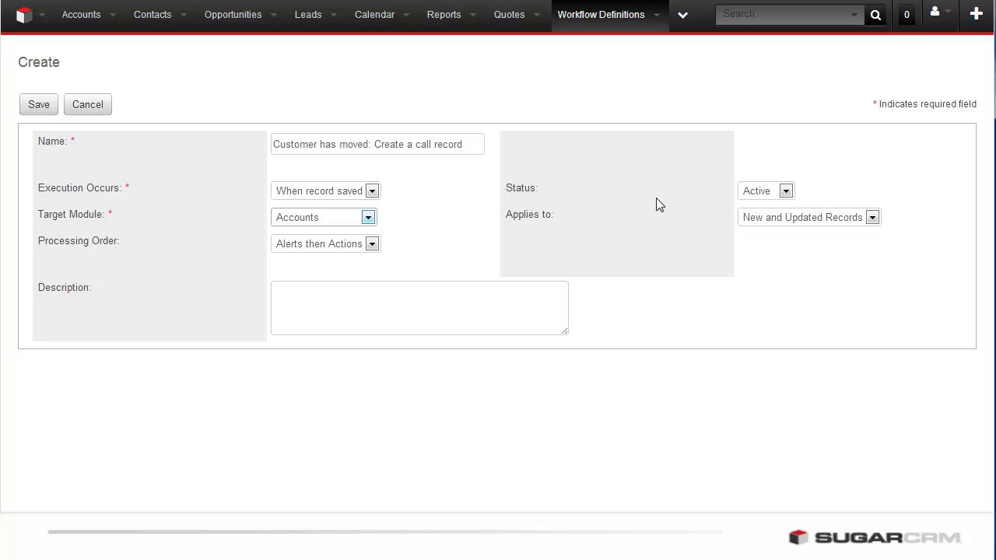
Keep the workflow's status Active and apply it to Updated Records Only.
{"action": "left_click", "coordinate": [747, 192]}
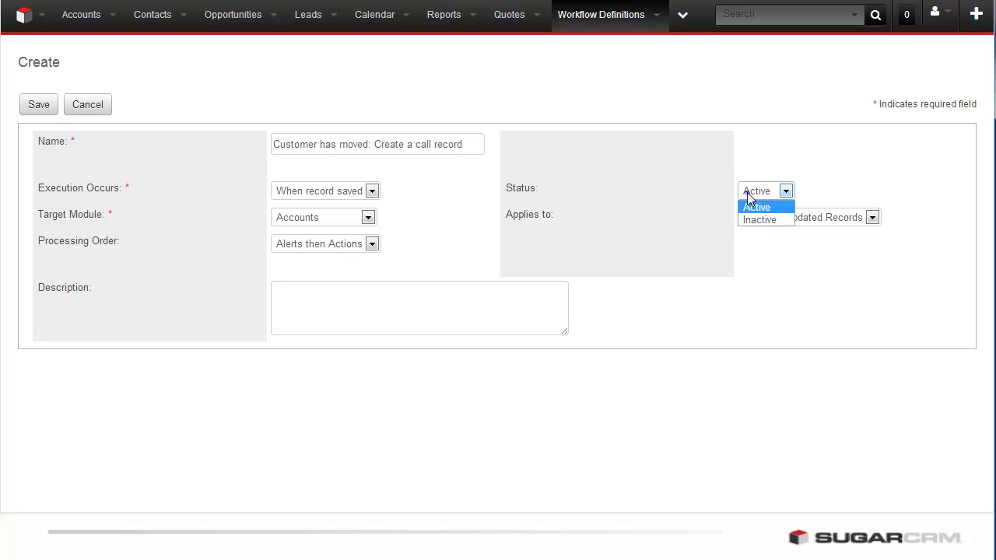
{"action": "left_click", "coordinate": [747, 192]}
{"action": "left_click", "coordinate": [751, 222]}
{"action": "left_click", "coordinate": [748, 257]}
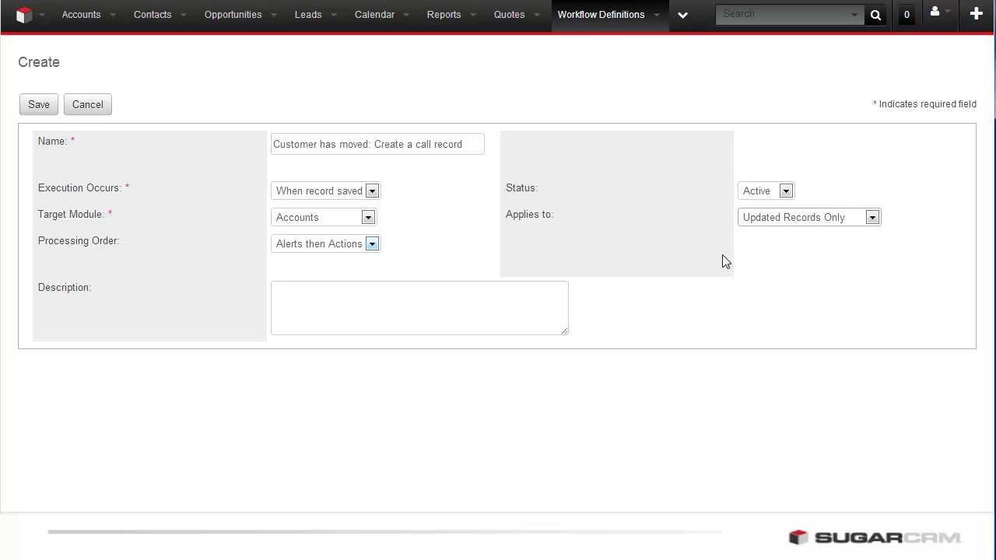
Set the processing order to "Actions then Alerts" and save the workflow definition.
{"action": "left_click", "coordinate": [306, 247]}
{"action": "left_click", "coordinate": [298, 274]}
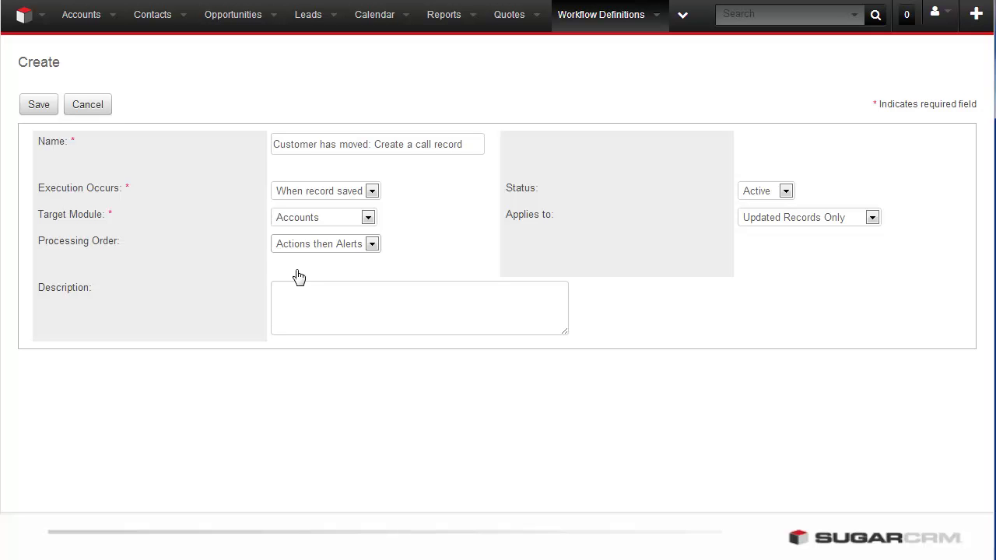
{"action": "left_click", "coordinate": [38, 104]}
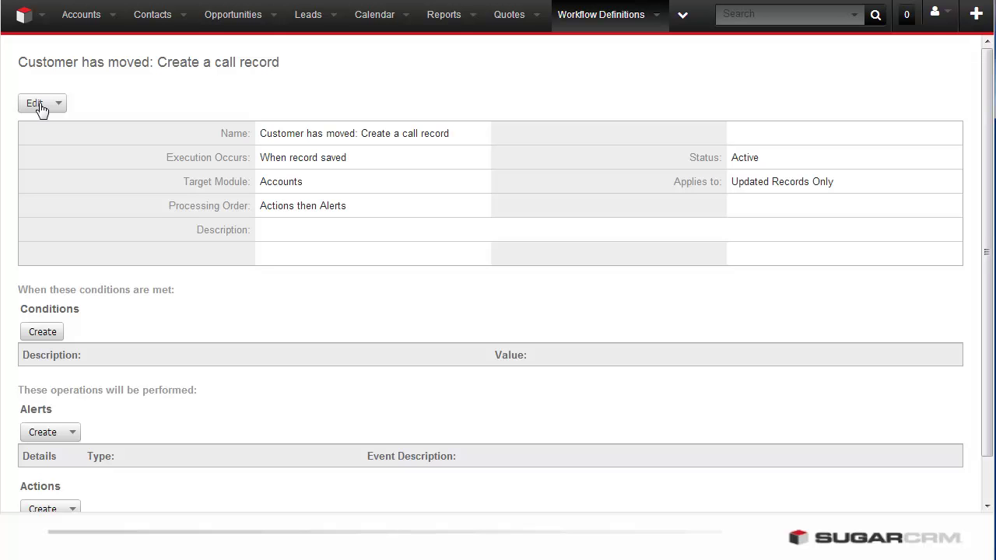
Create a workflow condition that triggers when the Billing Street field on the target module changes.
{"action": "left_click", "coordinate": [43, 332]}
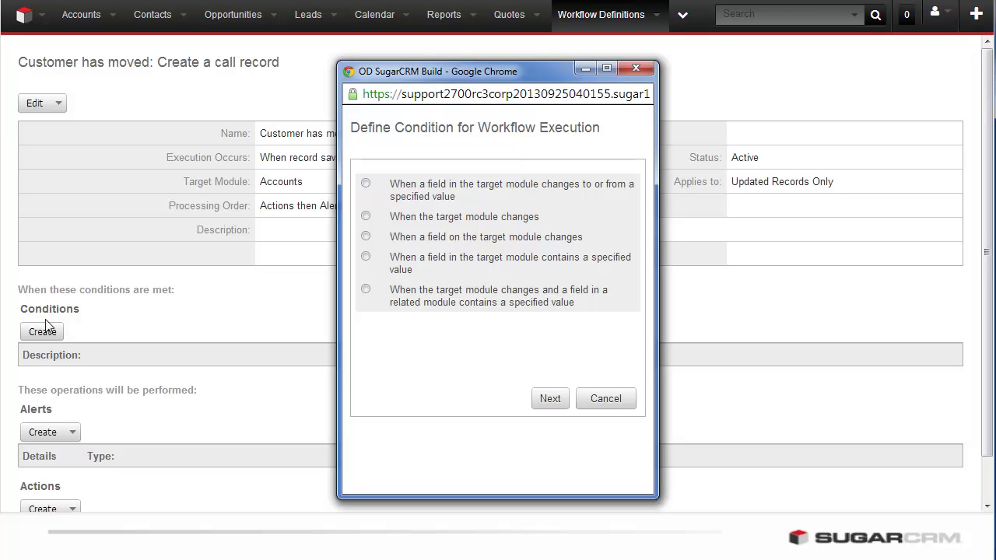
{"action": "left_click", "coordinate": [366, 236]}
{"action": "left_click", "coordinate": [400, 340]}
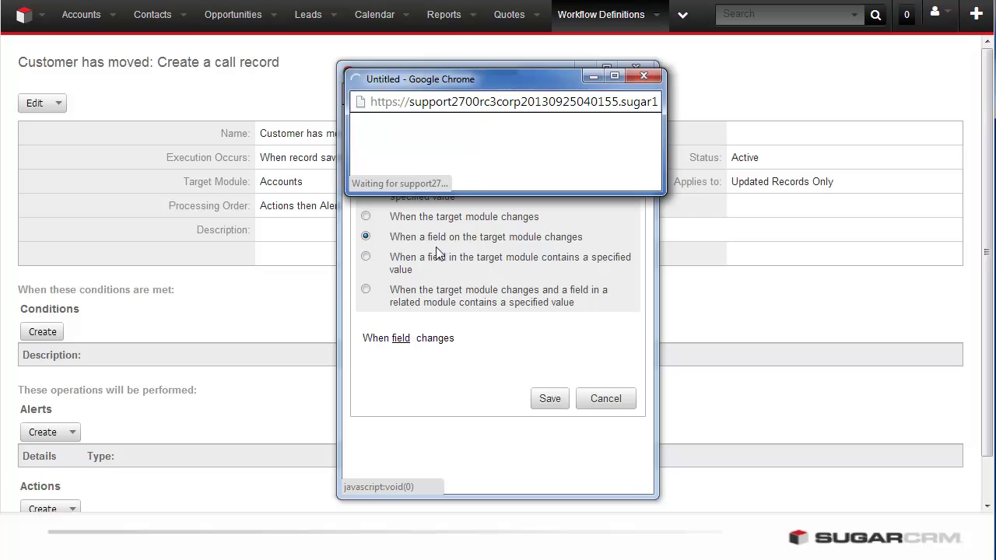
{"action": "left_click", "coordinate": [482, 140]}
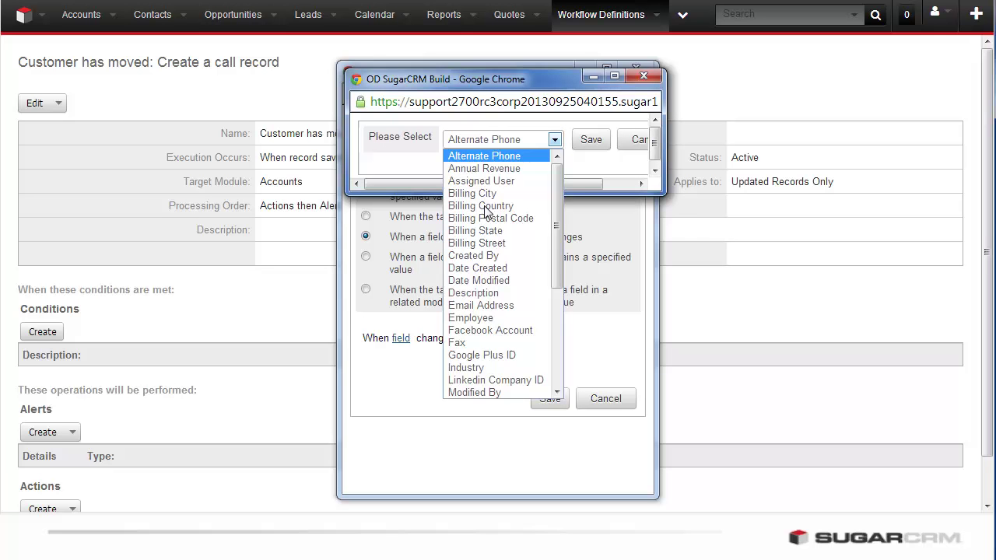
{"action": "left_click", "coordinate": [483, 242]}
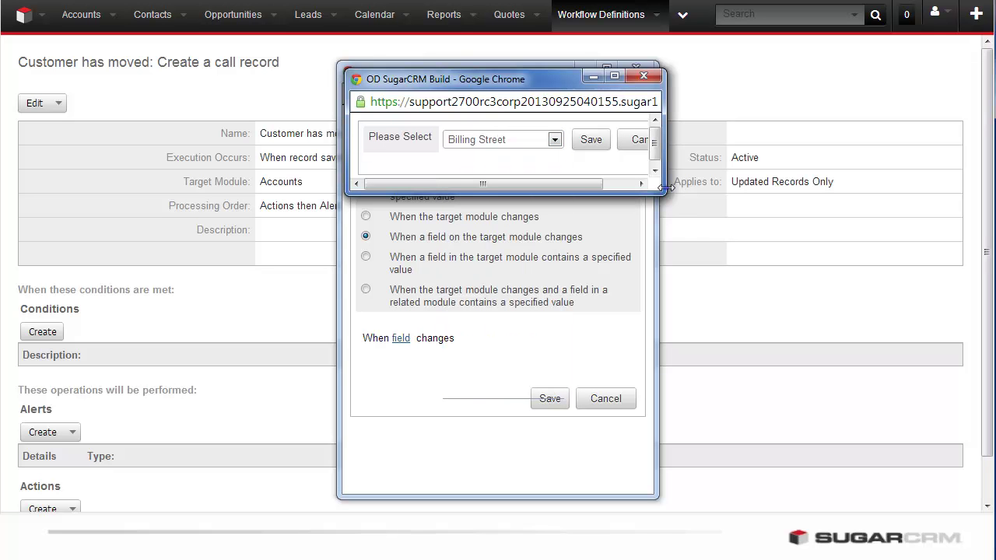
{"action": "left_click_drag", "start_coordinate": [666, 188], "coordinate": [747, 176]}
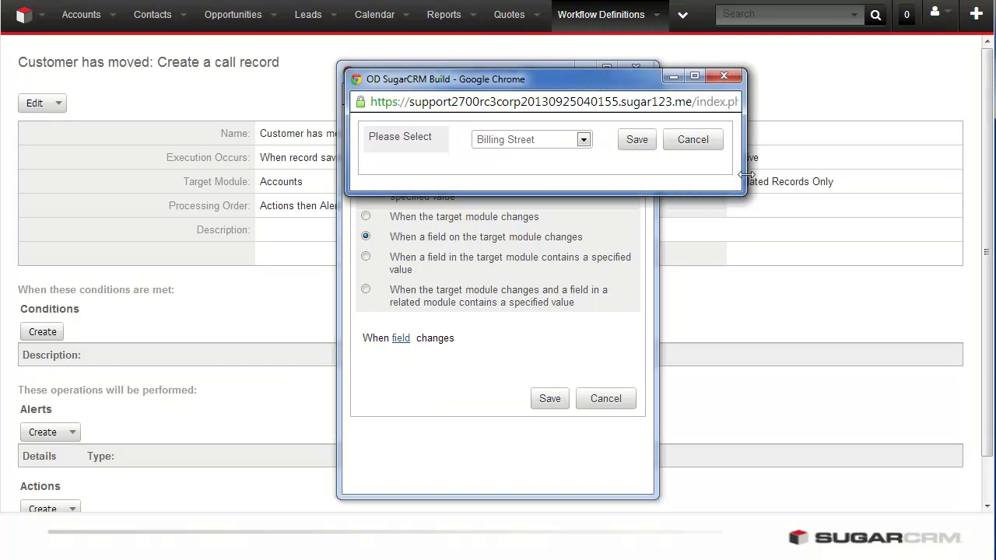
{"action": "left_click", "coordinate": [639, 143]}
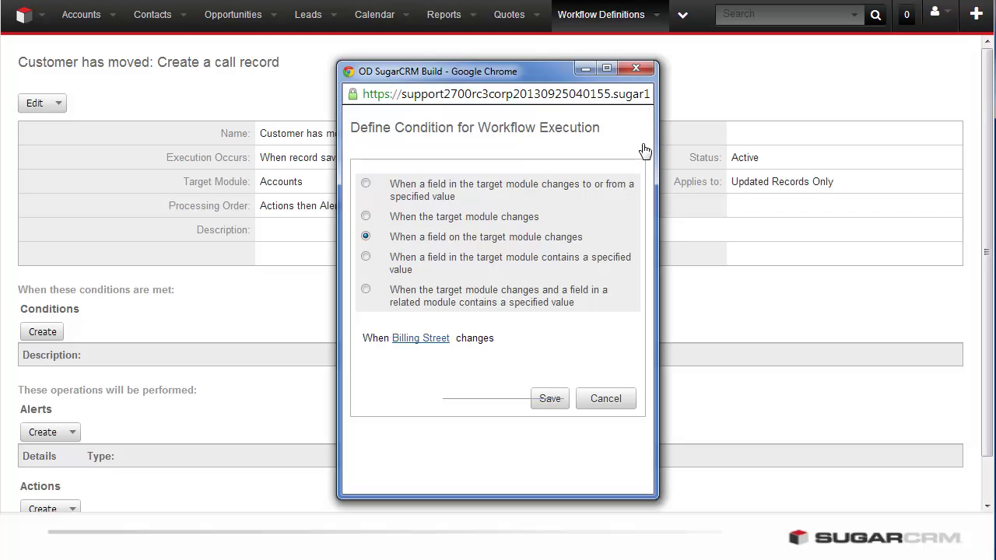
{"action": "left_click", "coordinate": [551, 400]}
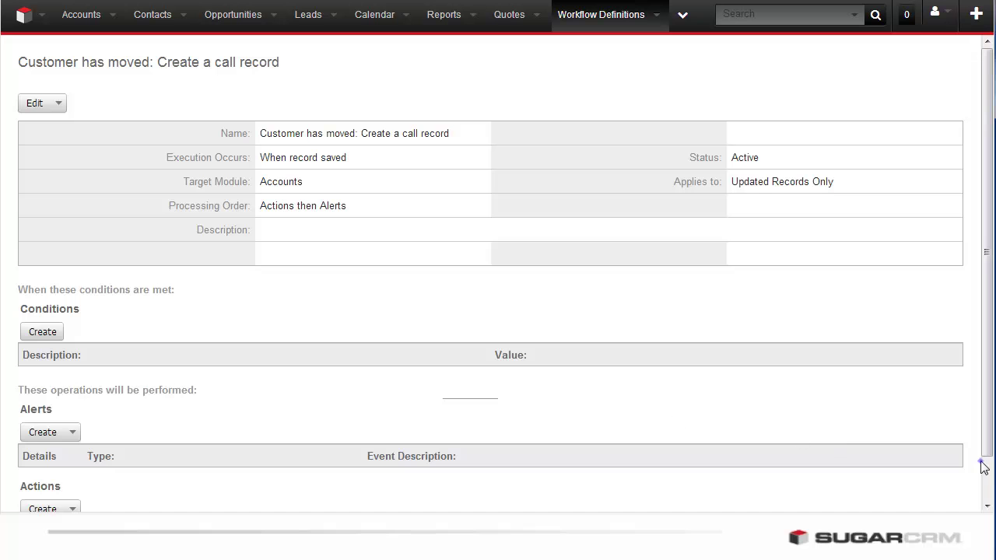
Create a workflow action that creates a new Call record in a module associated with the target module, and proceed to its field settings.
{"action": "scroll", "coordinate": [983, 468], "scroll_direction": "down", "scroll_amount": 2}
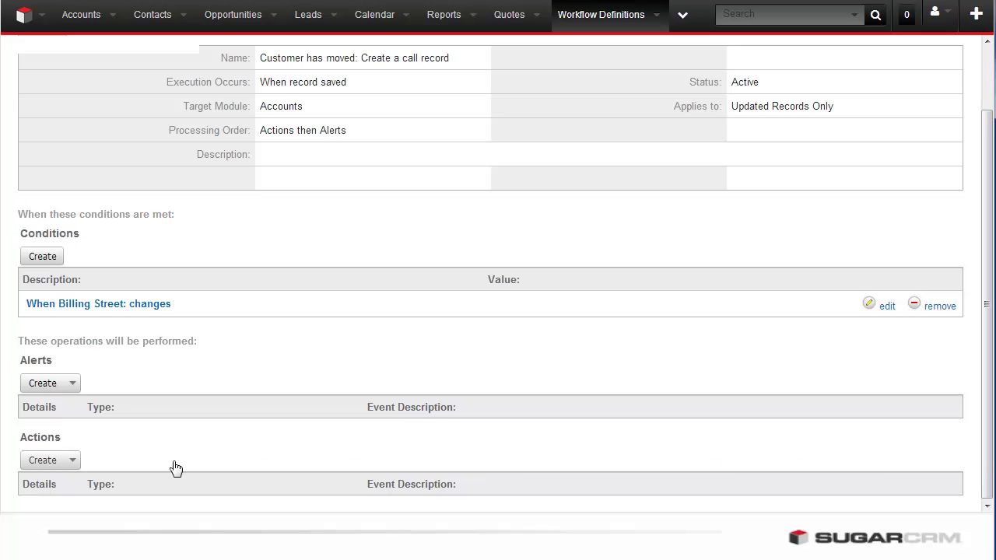
{"action": "left_click", "coordinate": [38, 461]}
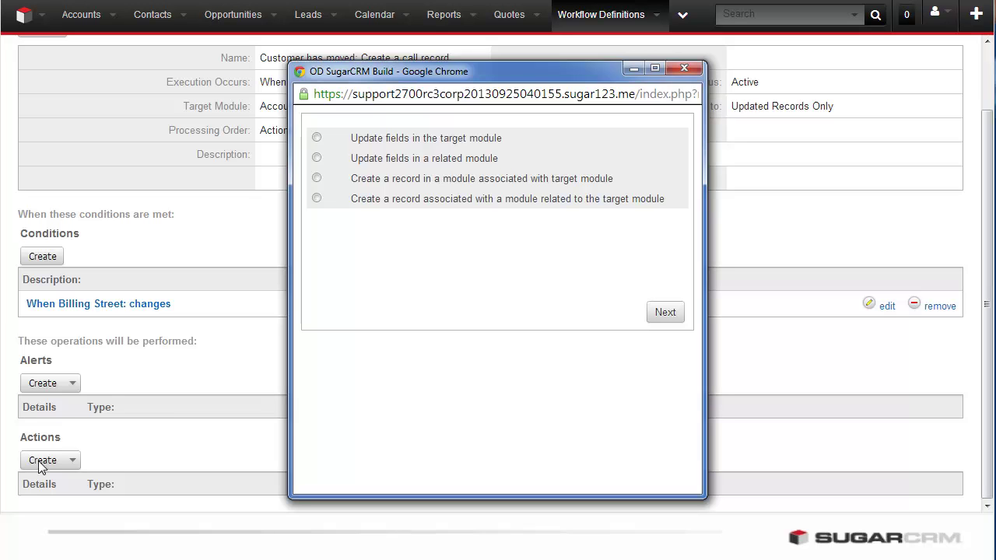
{"action": "left_click", "coordinate": [317, 181]}
{"action": "left_click", "coordinate": [389, 253]}
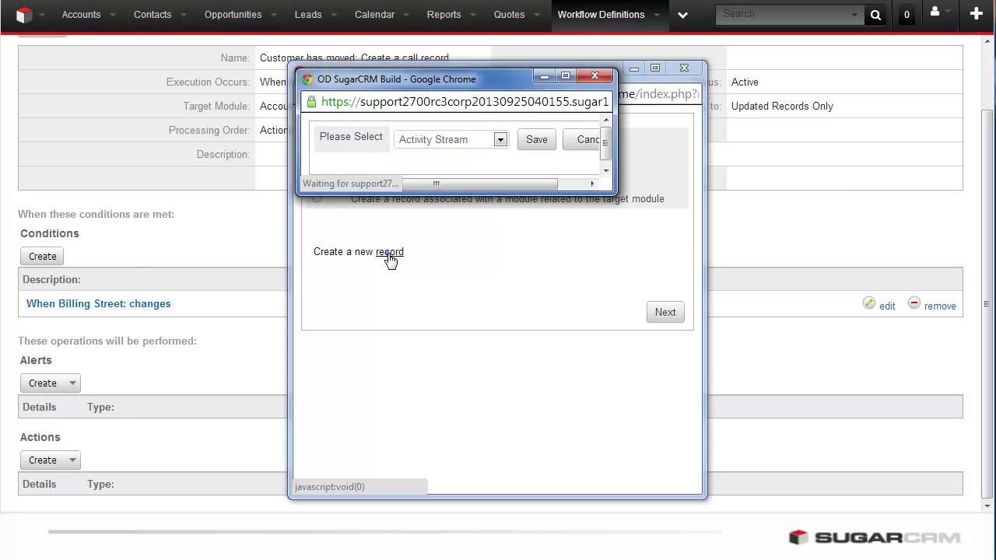
{"action": "left_click", "coordinate": [438, 142]}
{"action": "left_click", "coordinate": [424, 180]}
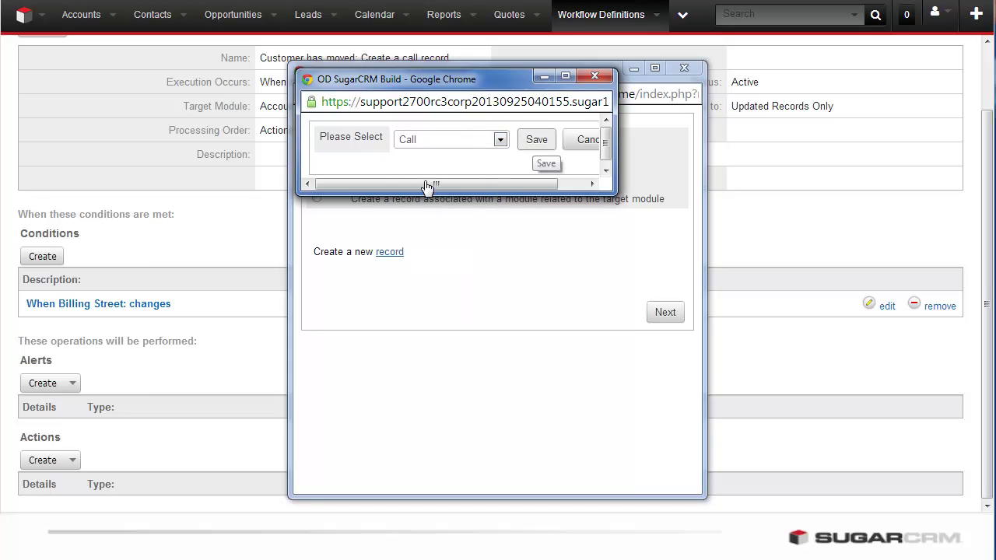
{"action": "left_click", "coordinate": [536, 143]}
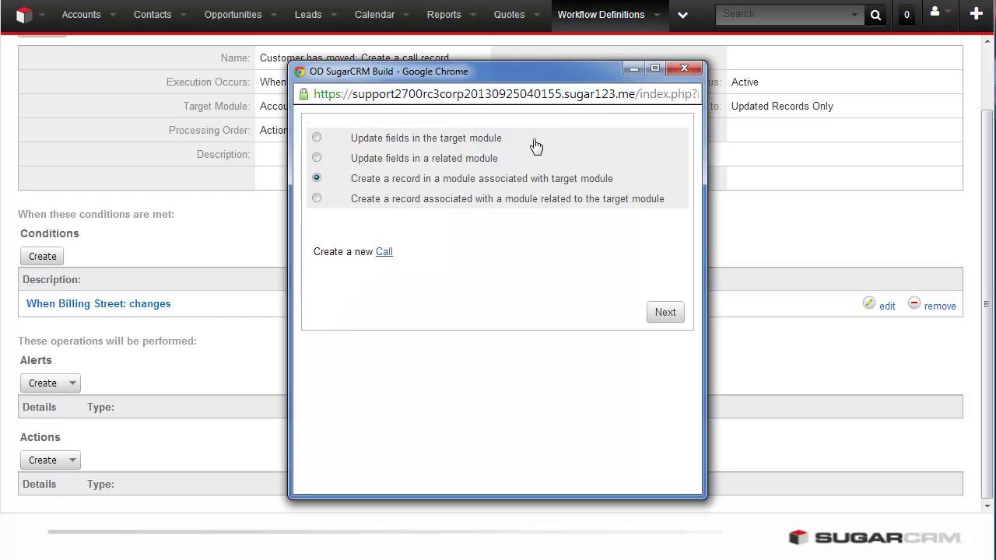
{"action": "left_click", "coordinate": [665, 312]}
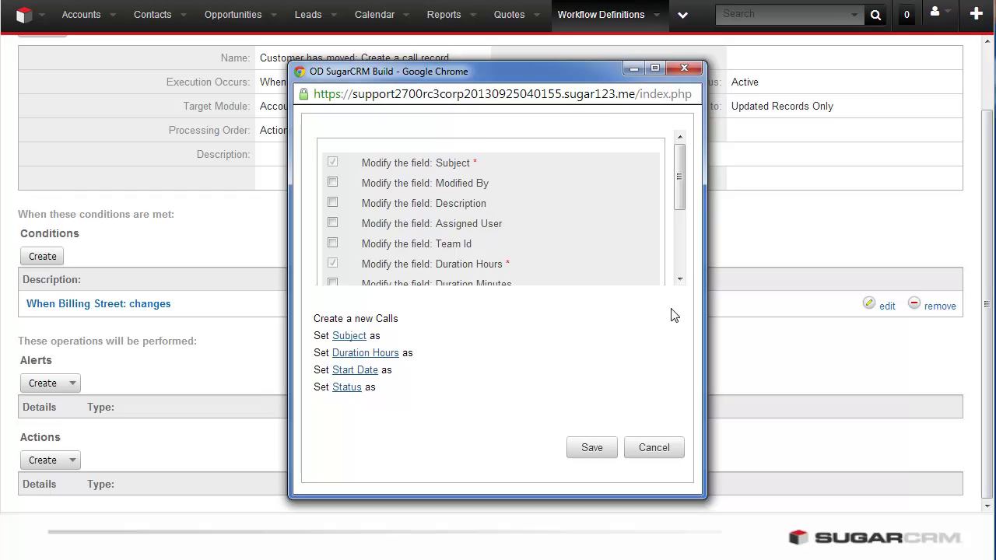
Include the Assigned User field in the new call and set its subject to "Customer Moved: Check for office furniture needs".
{"action": "left_click", "coordinate": [332, 223]}
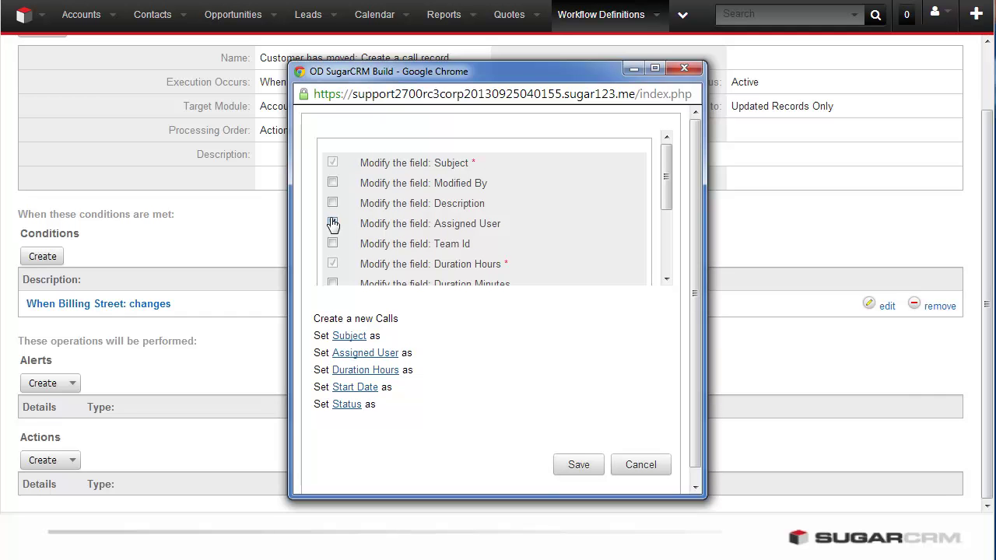
{"action": "left_click", "coordinate": [345, 340]}
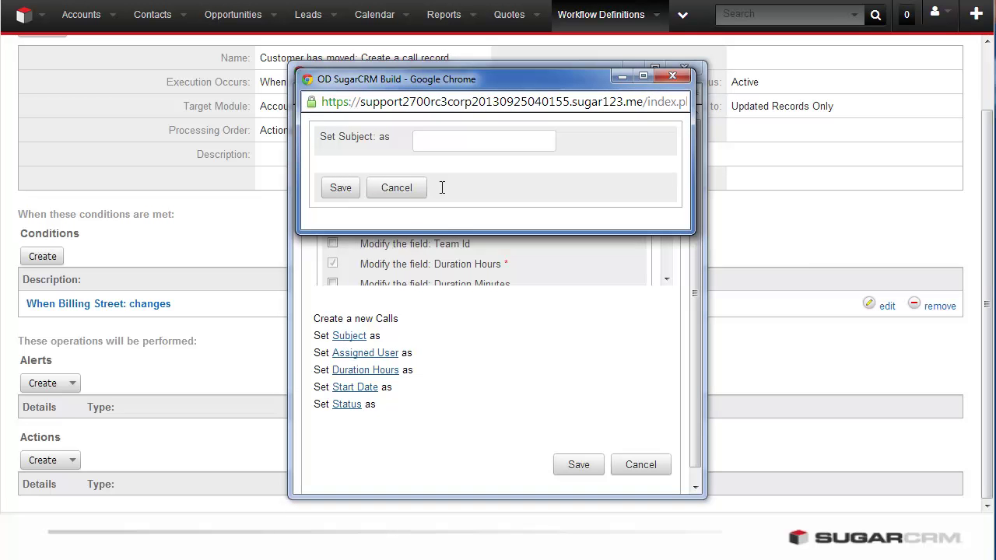
{"action": "left_click", "coordinate": [474, 138]}
{"action": "type", "text": "Customer Moved: Check"}
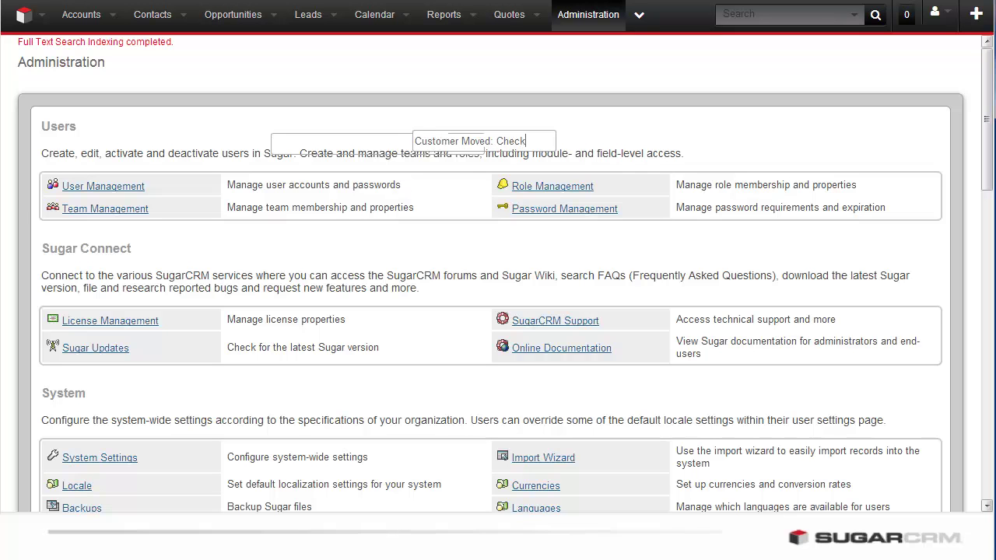
{"action": "type", "text": " for office furnit"}
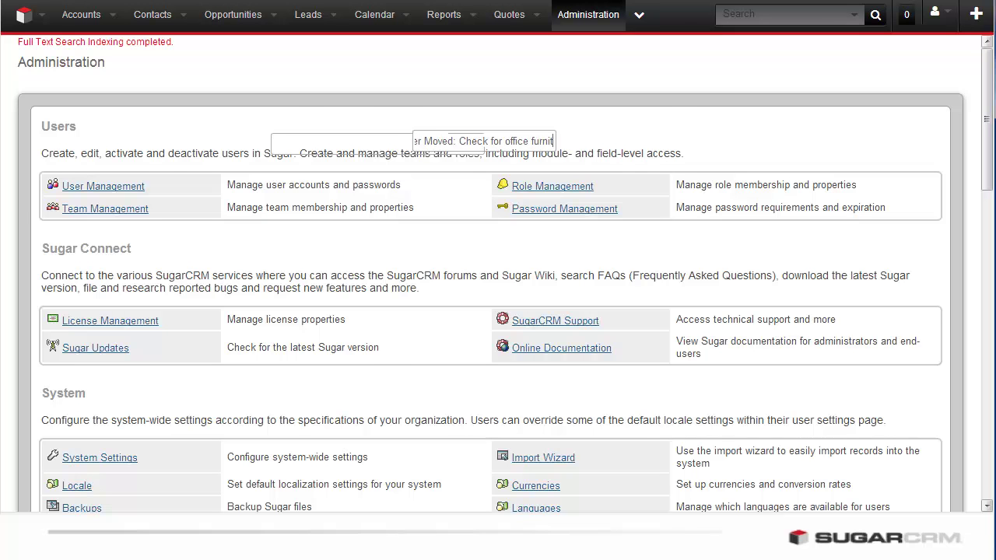
{"action": "type", "text": "ure needs"}
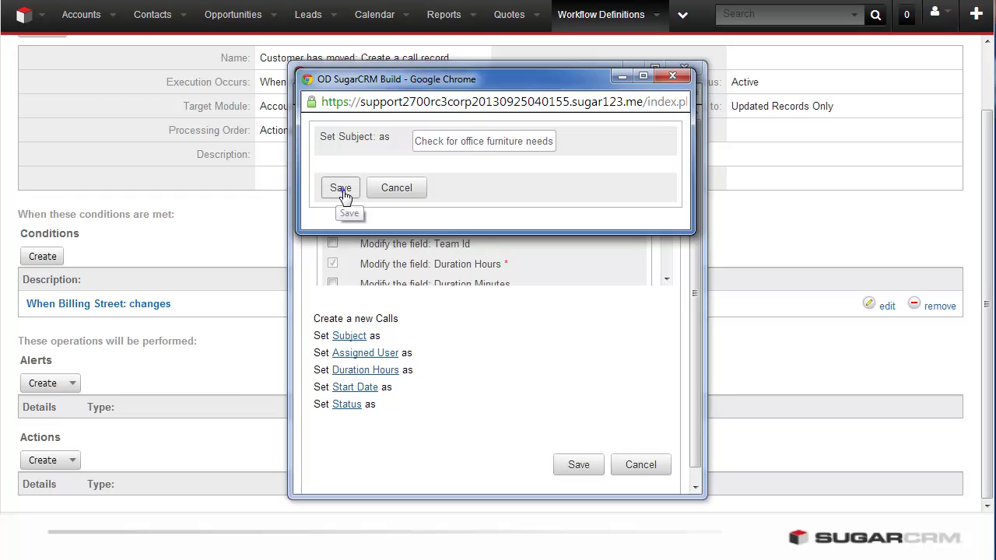
{"action": "left_click", "coordinate": [348, 187]}
Set the call's Assigned User to the user assigned to the triggered record, with "User" rather than the user's manager.
{"action": "left_click", "coordinate": [366, 353]}
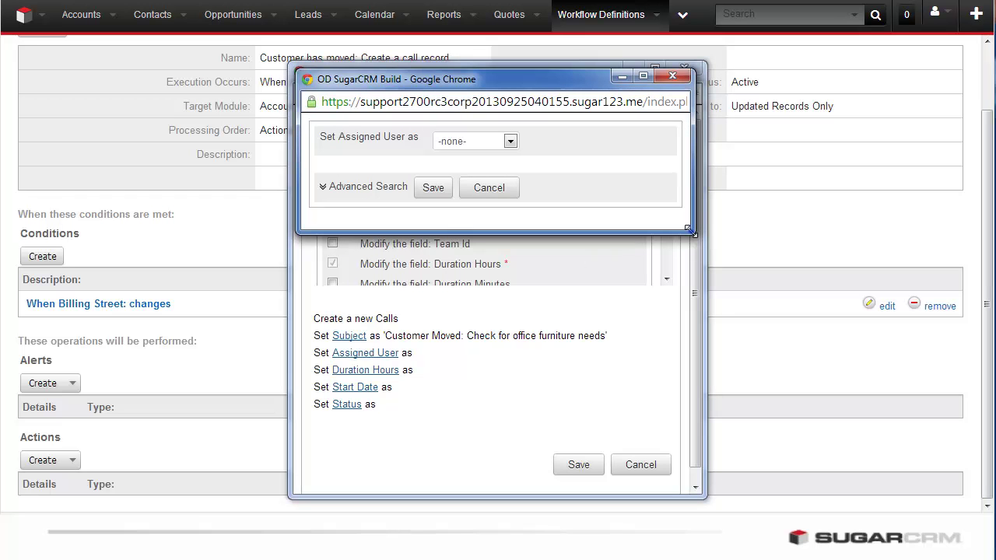
{"action": "left_click_drag", "start_coordinate": [692, 233], "coordinate": [857, 274]}
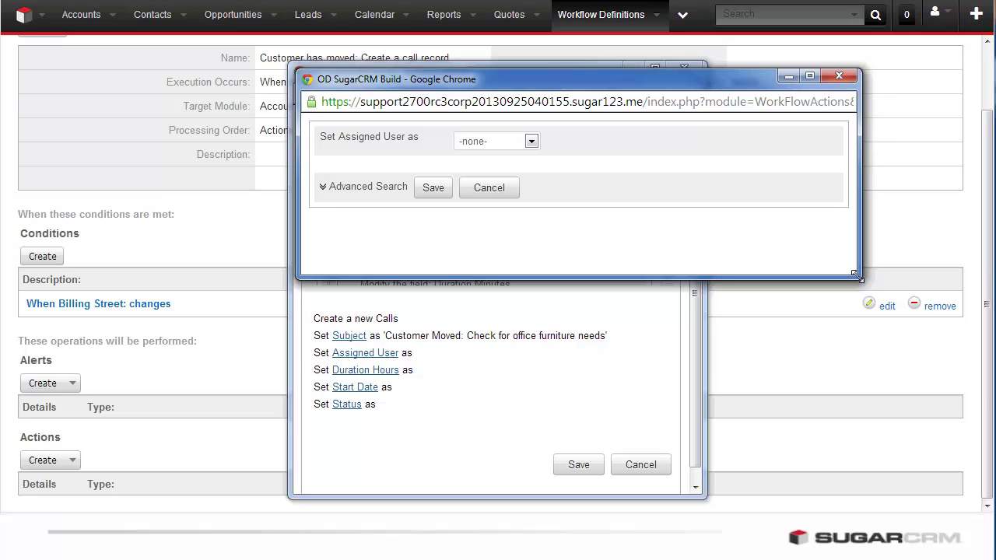
{"action": "left_click_drag", "start_coordinate": [856, 275], "coordinate": [843, 274]}
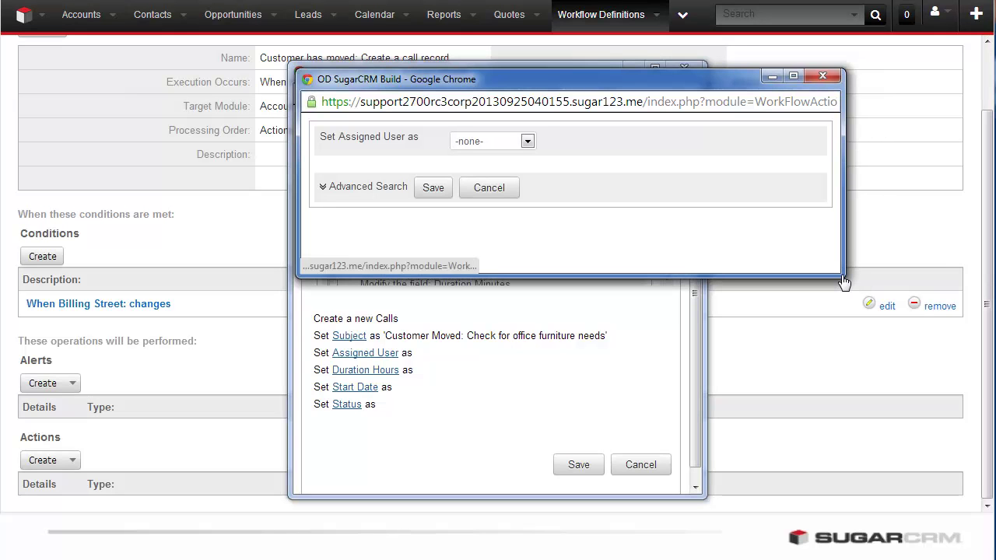
{"action": "left_click", "coordinate": [352, 188]}
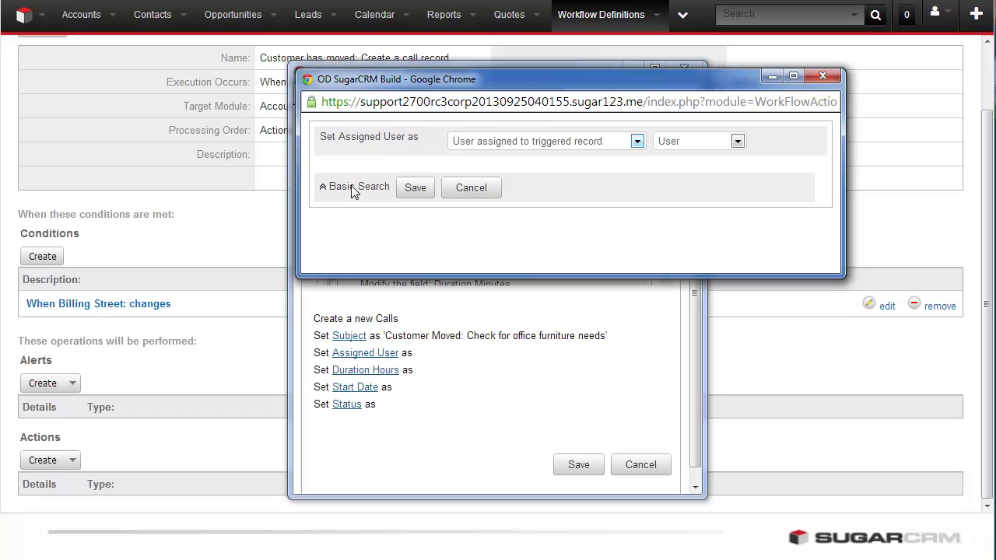
{"action": "left_click", "coordinate": [580, 143]}
{"action": "left_click", "coordinate": [580, 143]}
{"action": "left_click", "coordinate": [679, 144]}
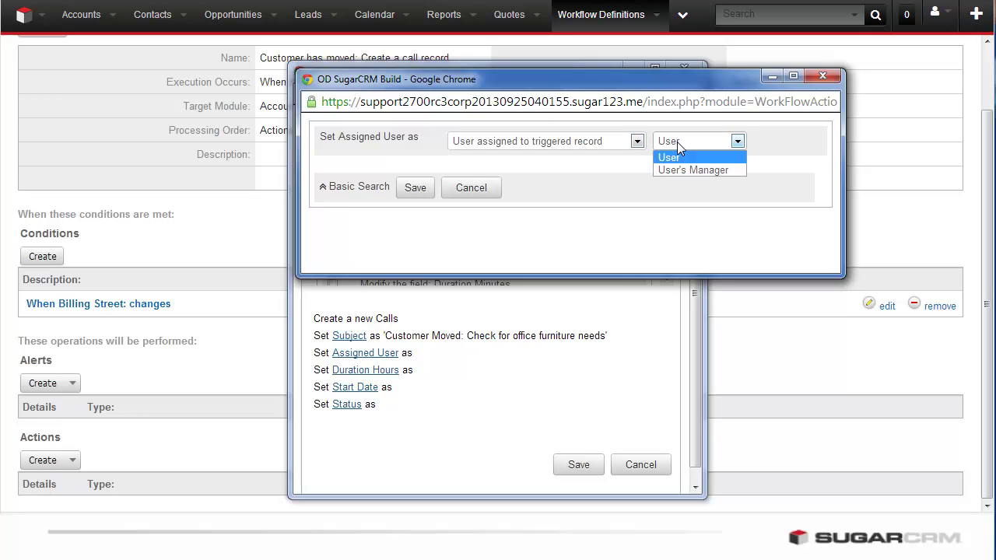
{"action": "left_click", "coordinate": [678, 144]}
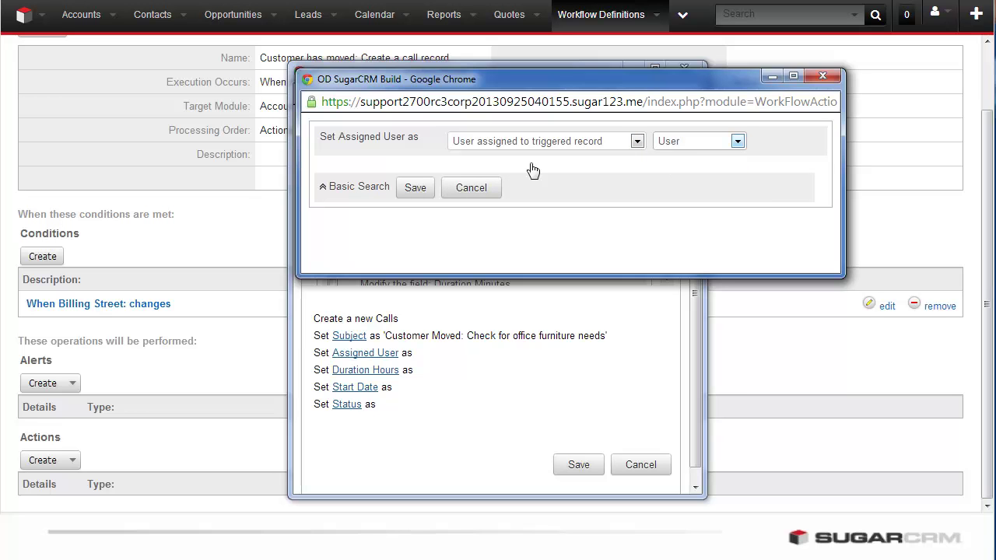
{"action": "left_click", "coordinate": [414, 188]}
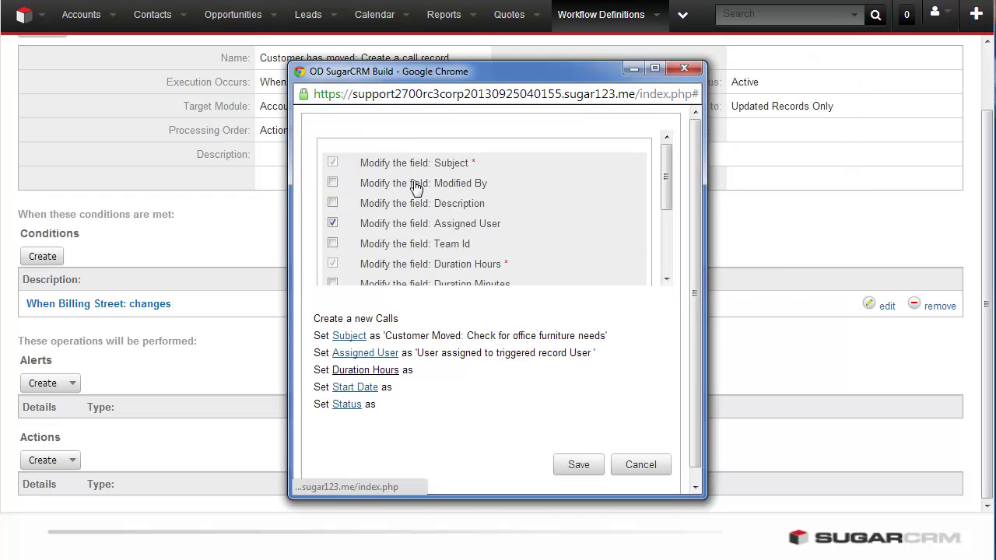
Set the call's Duration Hours to 1 and its Start Date to 0 hours from Triggered Date.
{"action": "left_click", "coordinate": [375, 370]}
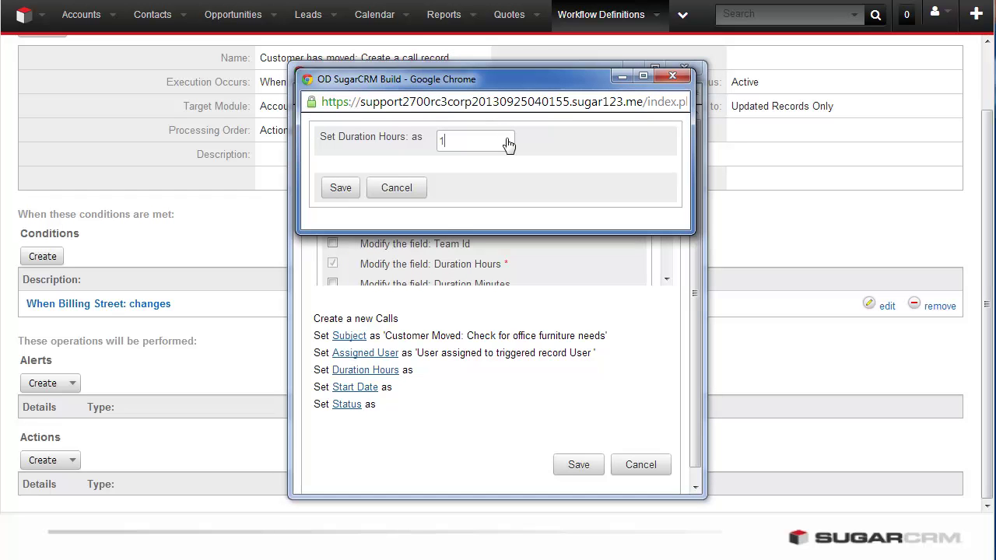
{"action": "left_click", "coordinate": [341, 188]}
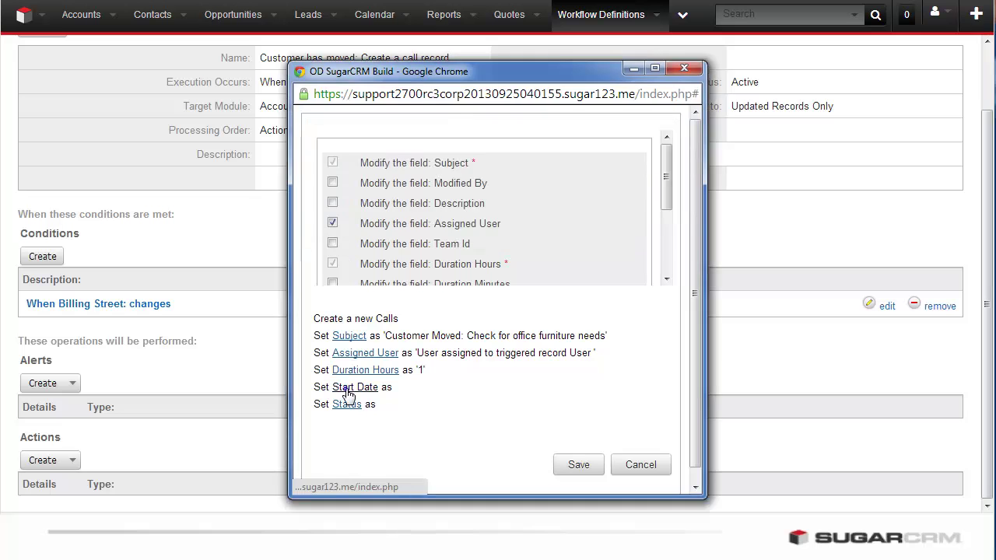
{"action": "left_click", "coordinate": [346, 391]}
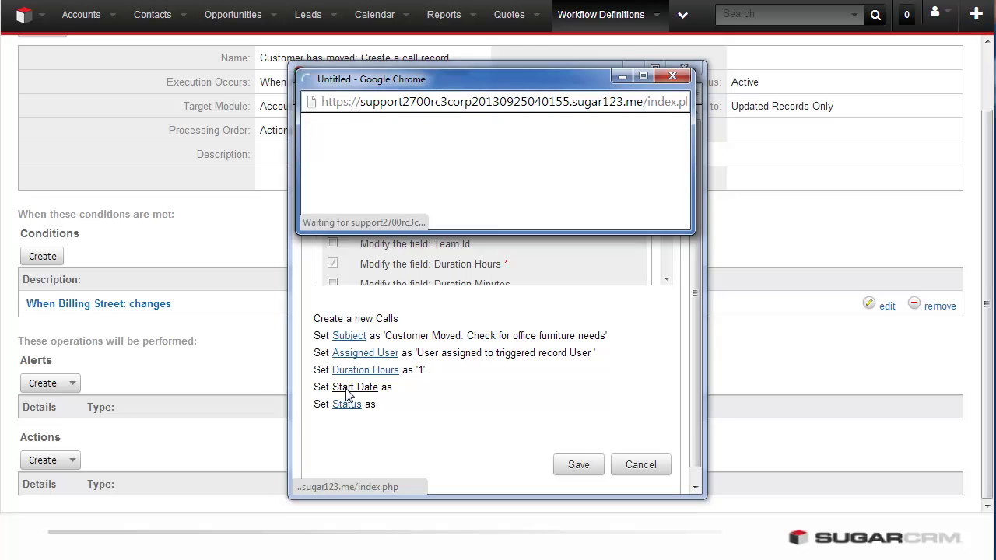
{"action": "left_click", "coordinate": [472, 141]}
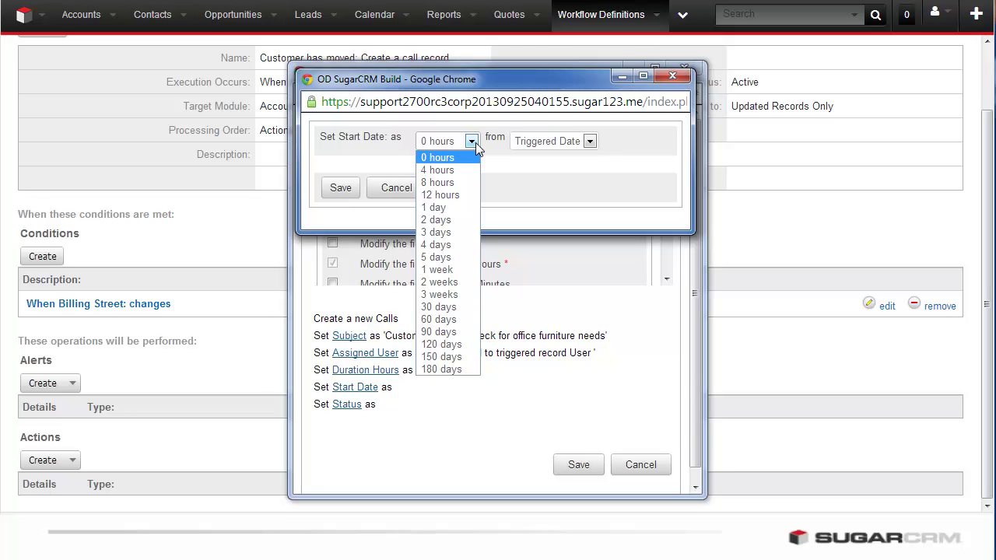
{"action": "left_click", "coordinate": [475, 142]}
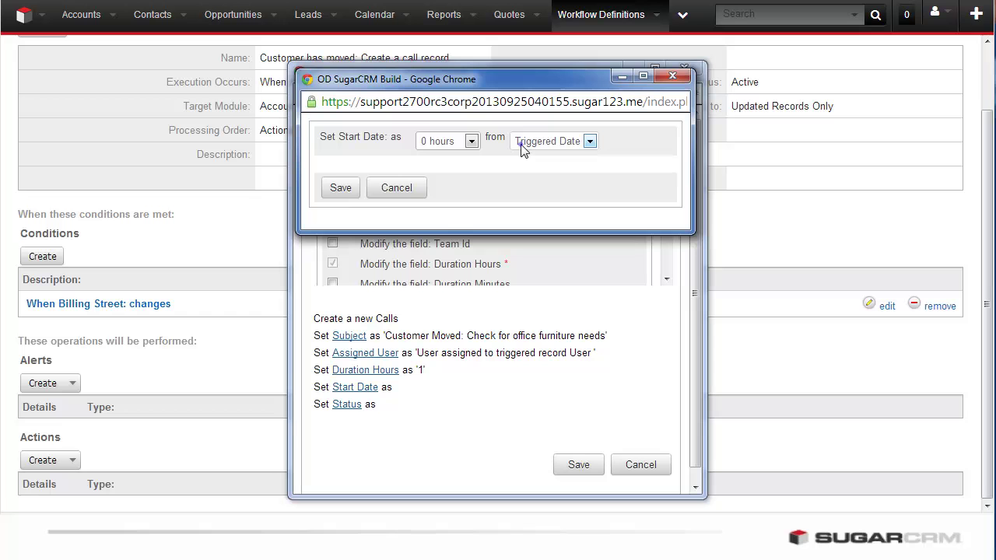
{"action": "left_click", "coordinate": [521, 143]}
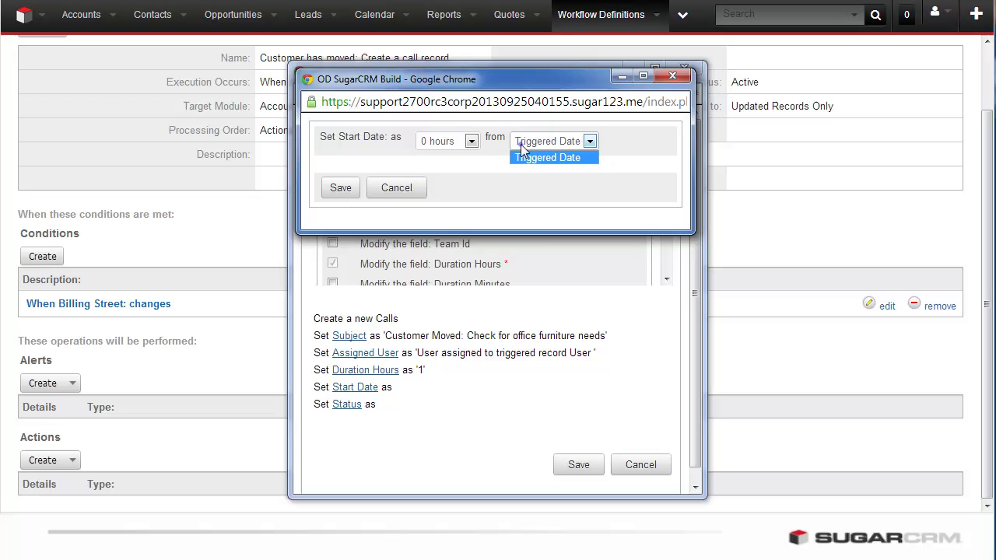
{"action": "left_click", "coordinate": [520, 144]}
{"action": "left_click", "coordinate": [343, 190]}
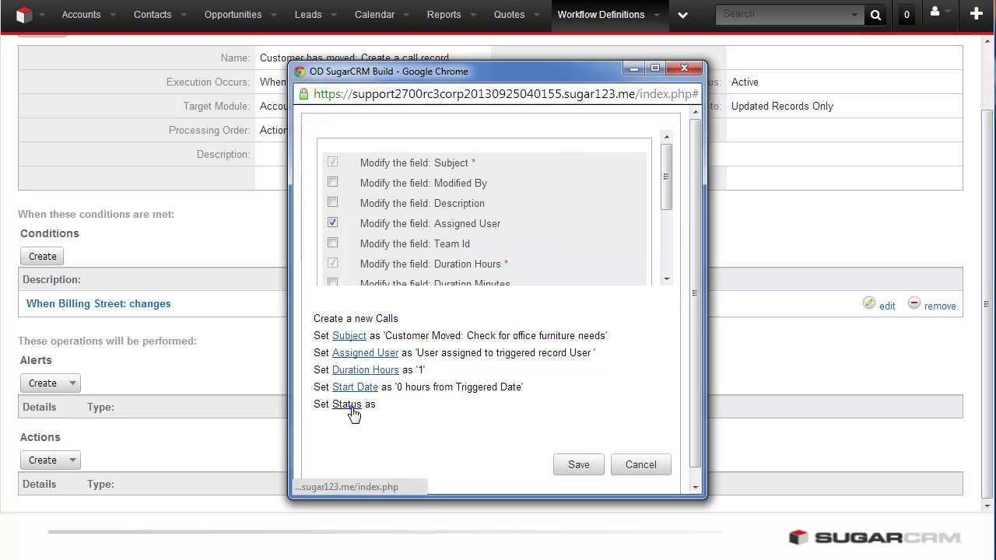
Set the call's Status to Planned and save the workflow action.
{"action": "left_click", "coordinate": [347, 406]}
{"action": "left_click", "coordinate": [444, 141]}
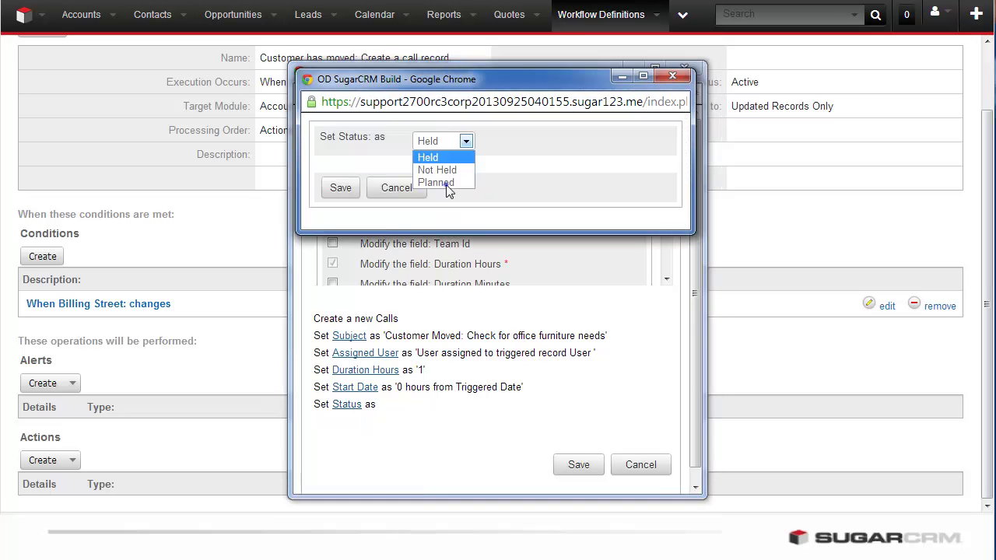
{"action": "left_click", "coordinate": [440, 180]}
{"action": "left_click", "coordinate": [343, 189]}
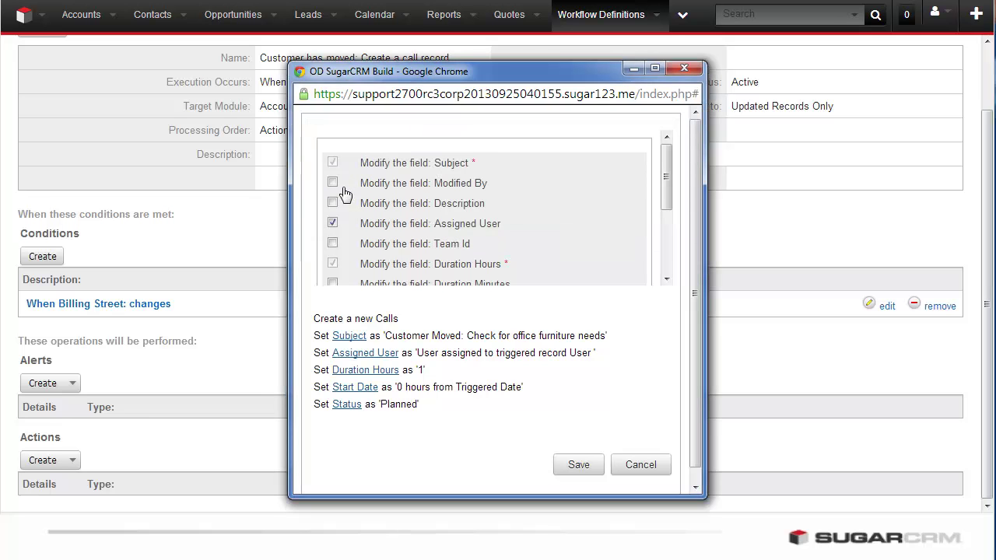
{"action": "left_click", "coordinate": [588, 465]}
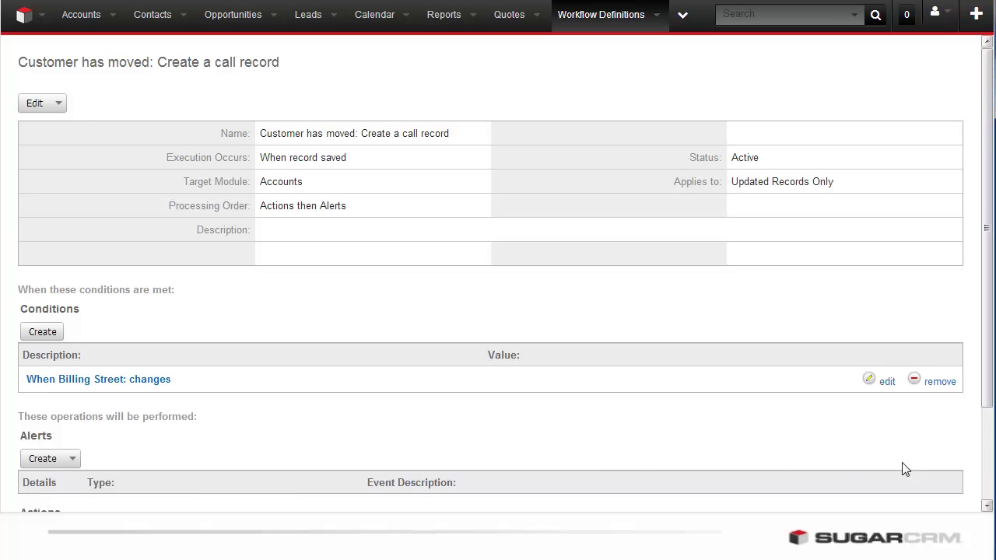
Create an invitee for the call action as a user associated with the target module, choosing the user who is assigned the record.
{"action": "left_click", "coordinate": [990, 467]}
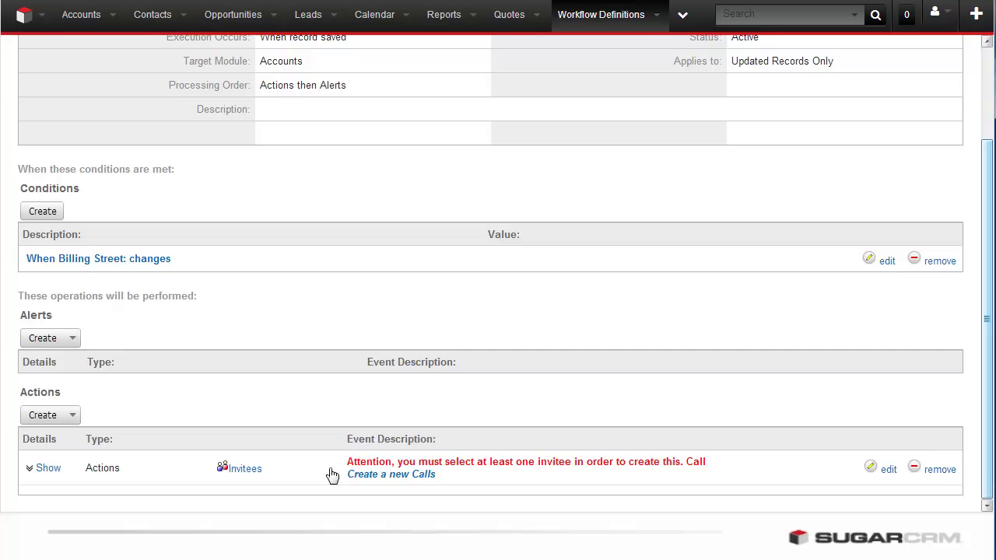
{"action": "left_click", "coordinate": [246, 470]}
{"action": "left_click", "coordinate": [52, 239]}
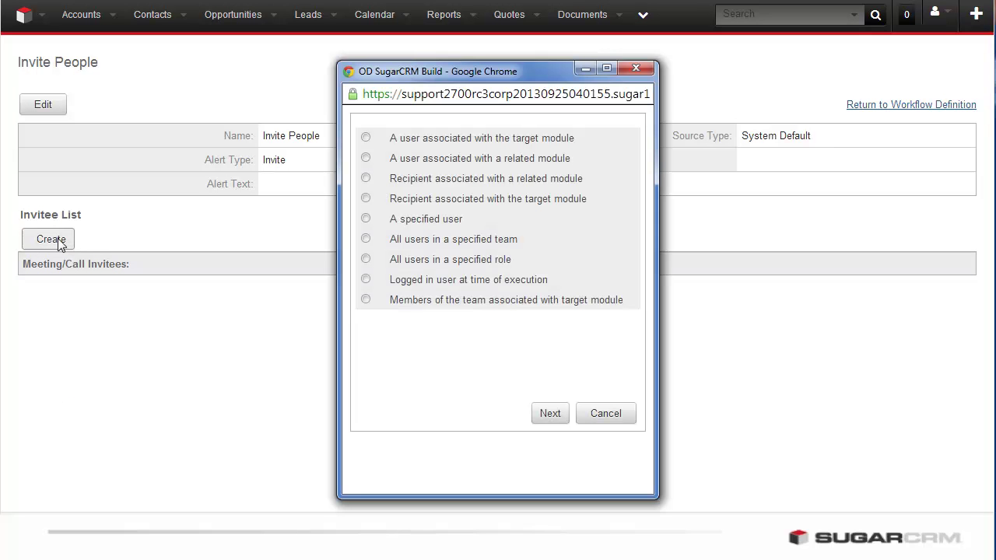
{"action": "left_click", "coordinate": [366, 139]}
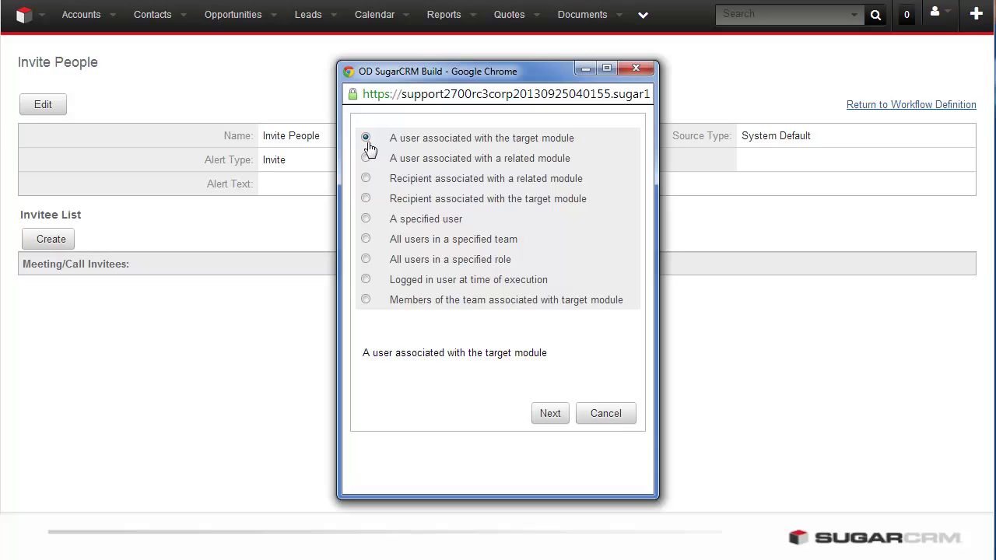
{"action": "left_click", "coordinate": [545, 414]}
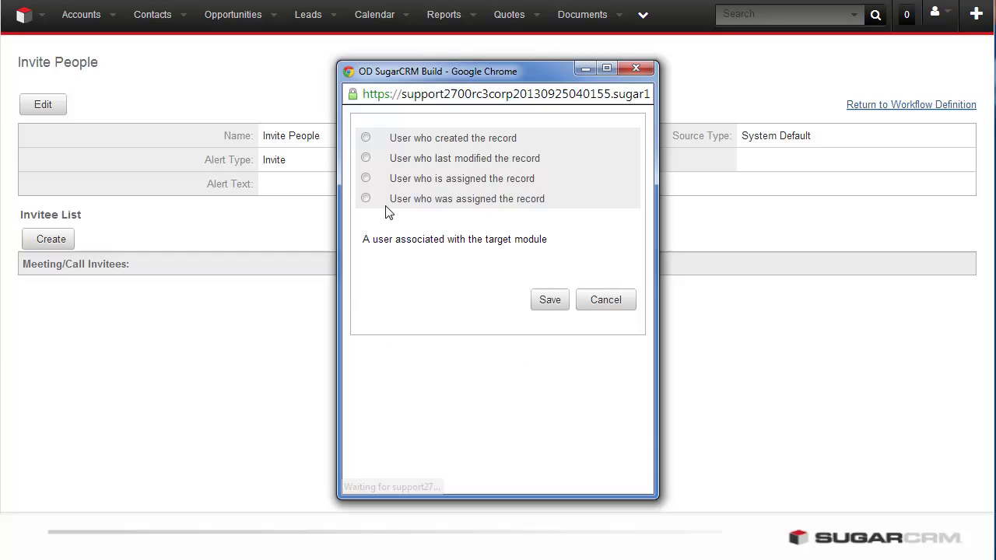
{"action": "left_click", "coordinate": [366, 178]}
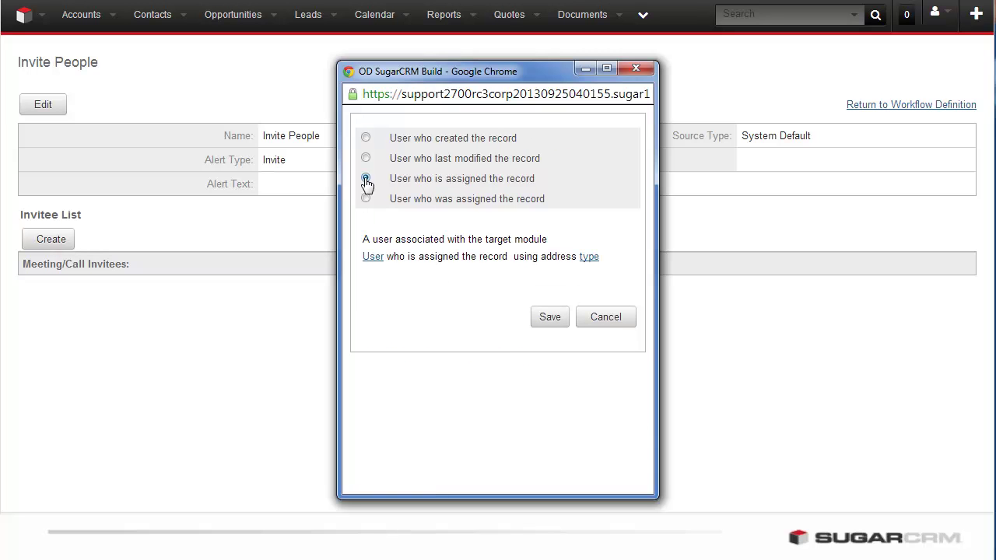
Set the invitee's recipient to "User" and the address type to "To:".
{"action": "left_click", "coordinate": [373, 261]}
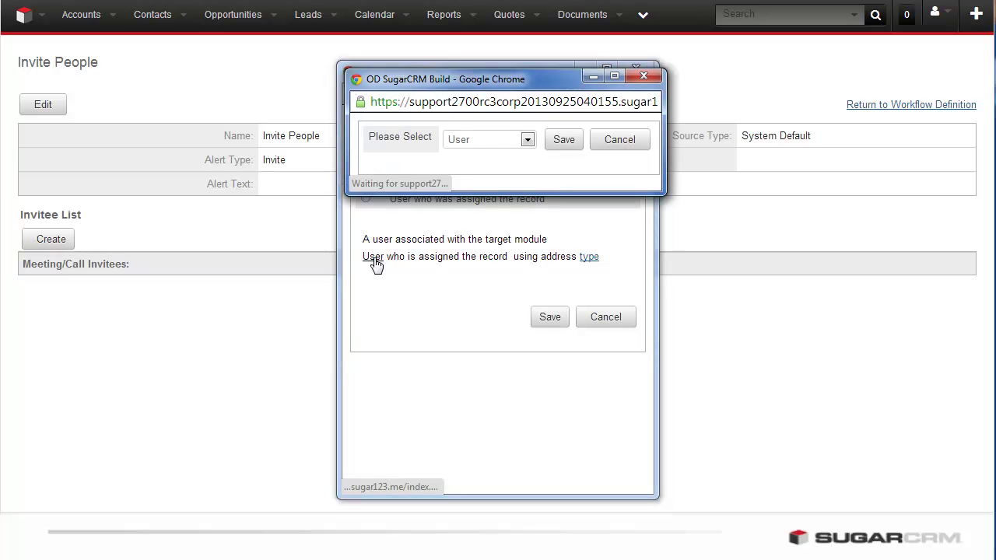
{"action": "left_click", "coordinate": [510, 147]}
{"action": "left_click", "coordinate": [564, 140]}
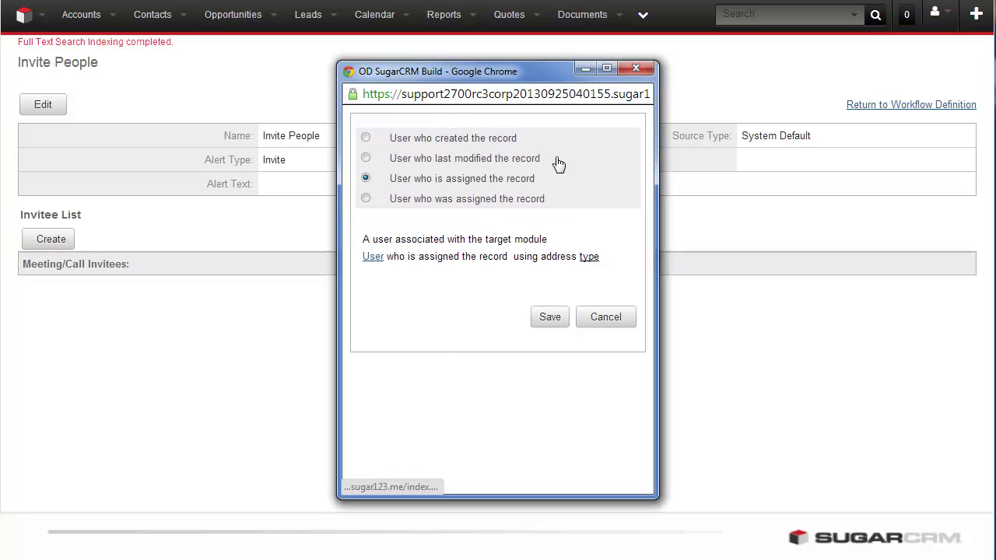
{"action": "left_click", "coordinate": [588, 259]}
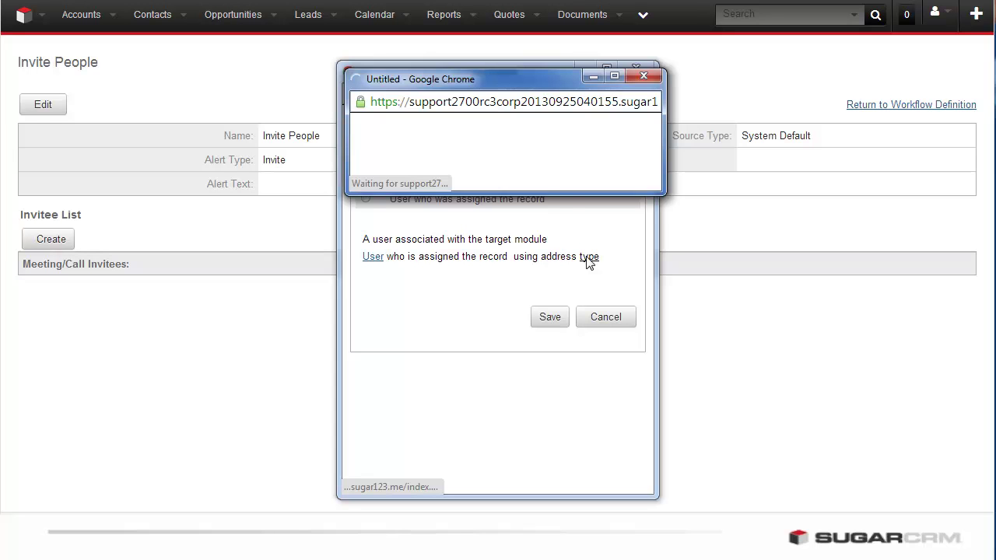
{"action": "left_click", "coordinate": [557, 138]}
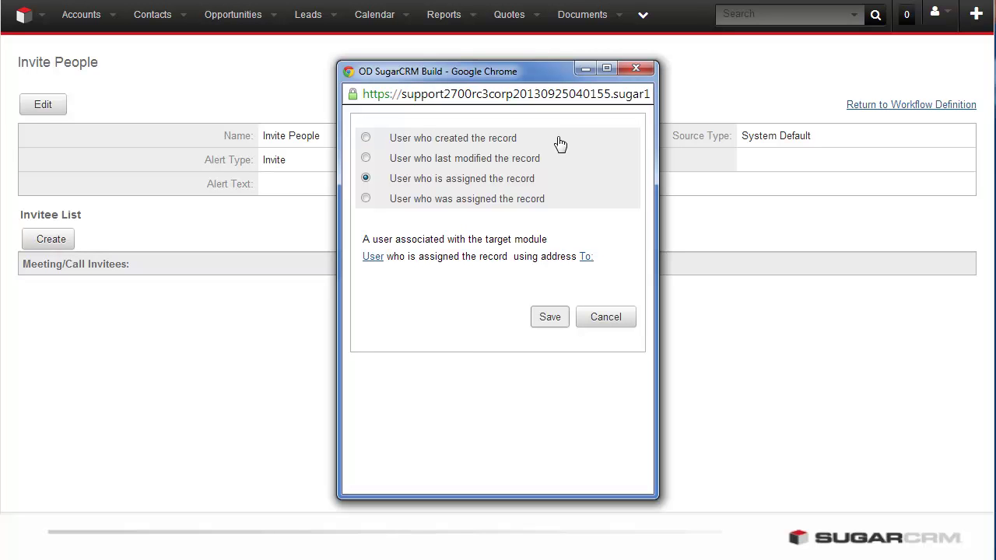